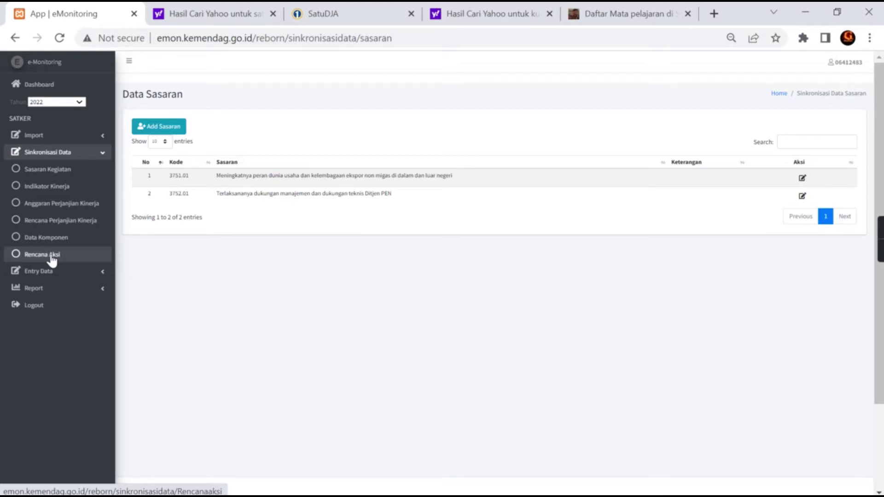
# Step: Review the edit form of sasaran 3752.01 in Sasaran Kegiatan, close it, and open the form for adding a sasaran
pyautogui.click(68, 175)
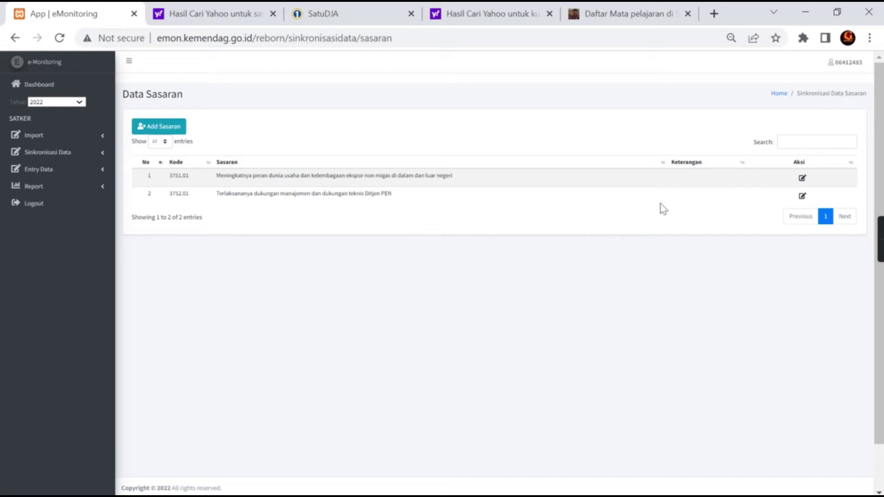
pyautogui.click(802, 197)
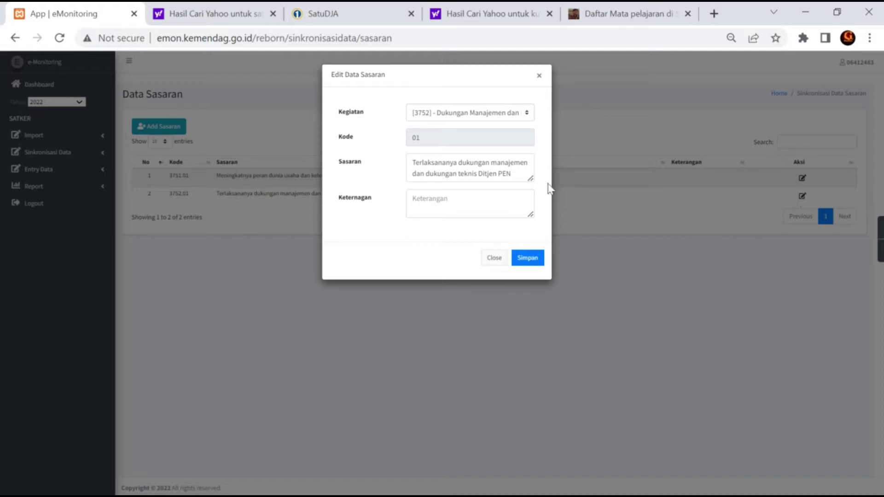
pyautogui.click(519, 171)
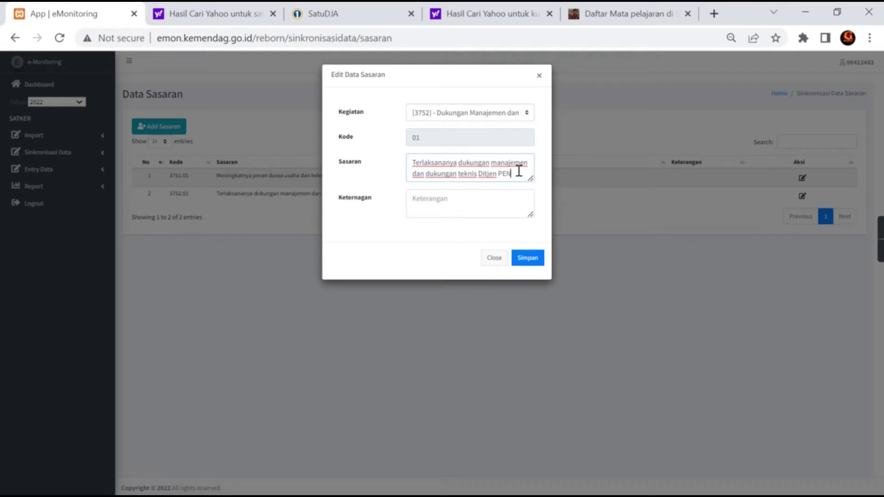
pyautogui.click(495, 257)
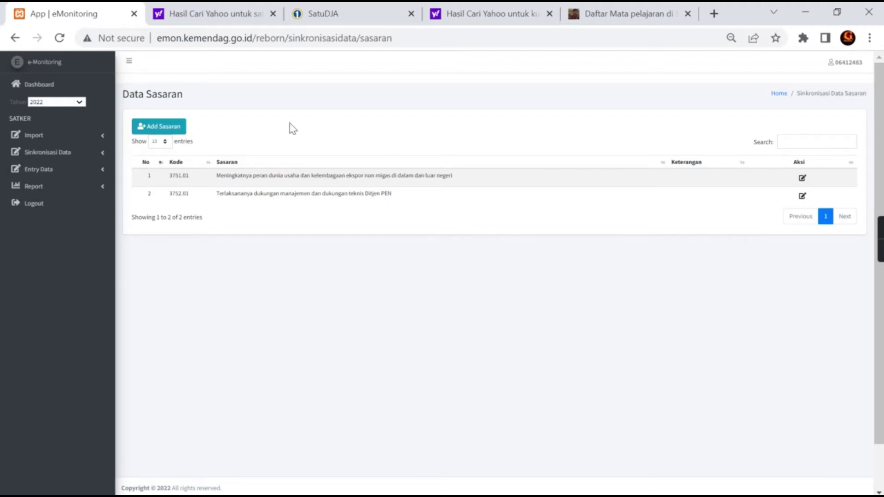
pyautogui.click(178, 129)
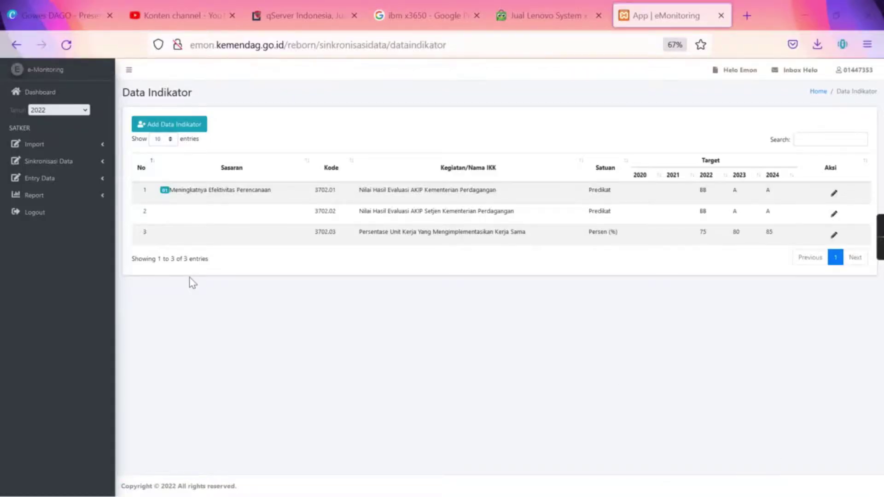
# Step: Review the Data Indikator edit form for indicator 3702.01, Nilai Hasil Evaluasi AKIP Kementerian Perdagangan, and close it without changes
pyautogui.click(87, 169)
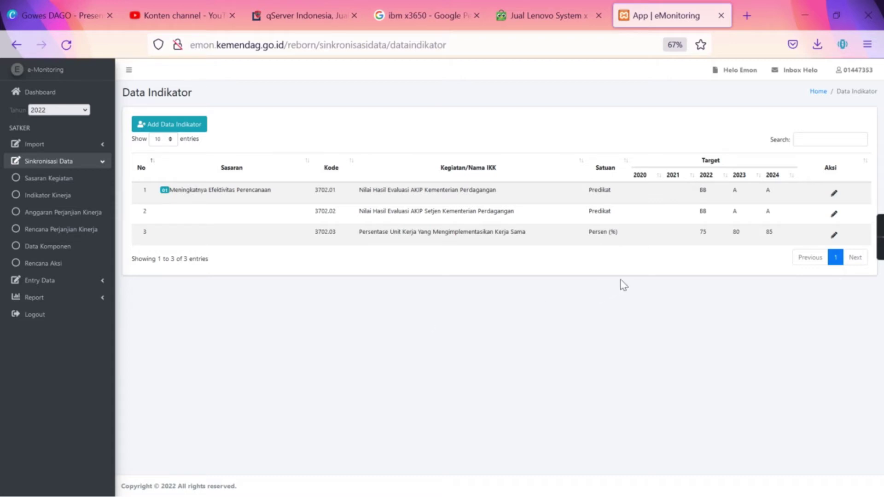
pyautogui.click(835, 196)
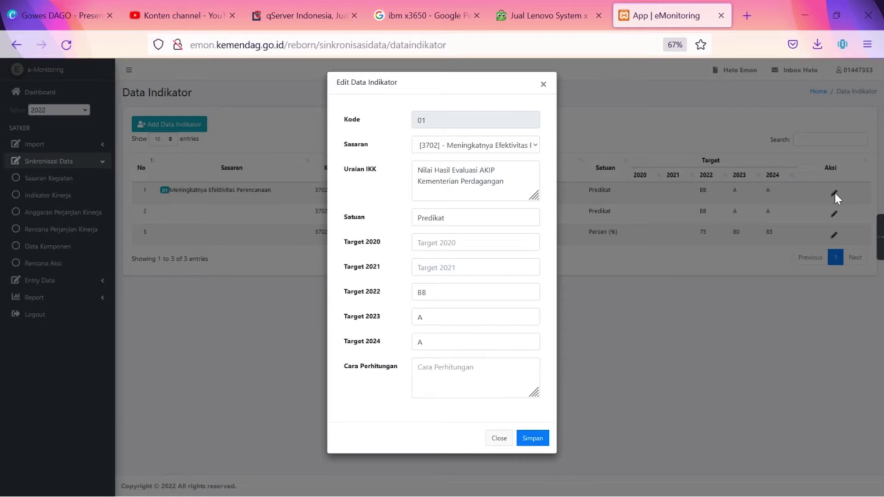
pyautogui.click(544, 84)
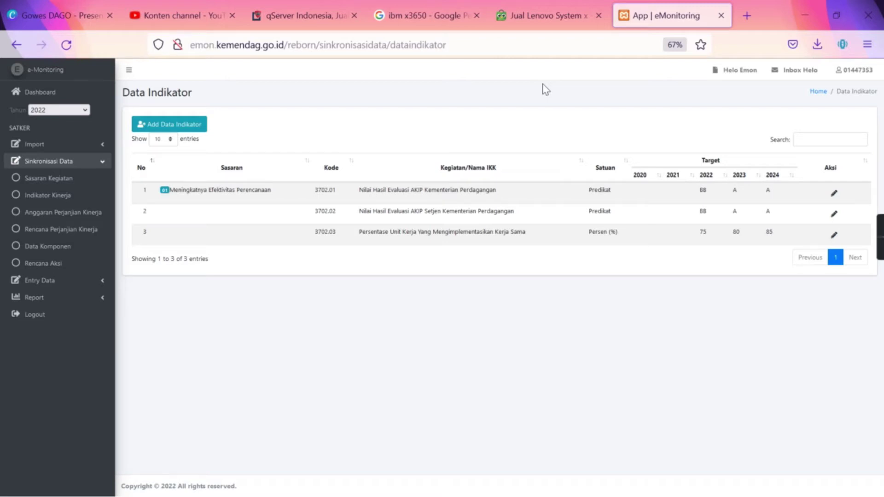
# Step: Start a new indicator under sasaran "3702 - Meningkatnya Efektivitas Perencanaan" with Uraian IKK "NAma NOmenkaltur Ind", and close the form without saving
pyautogui.click(199, 128)
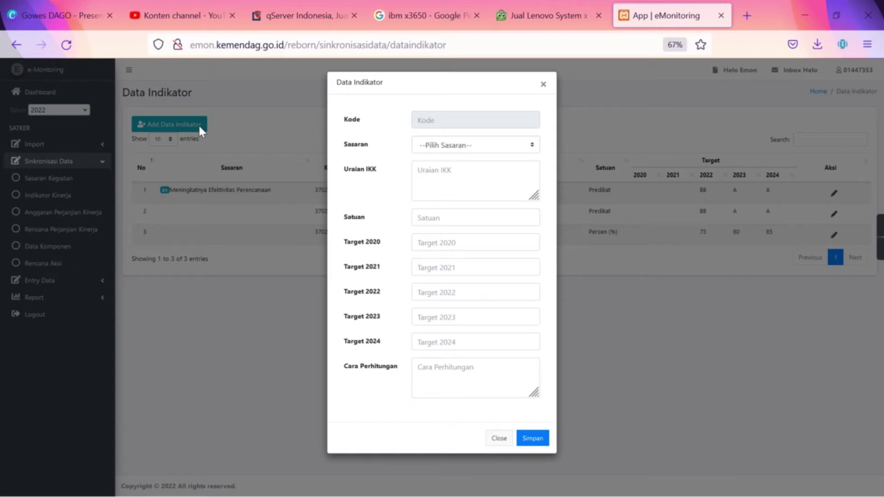
pyautogui.click(523, 150)
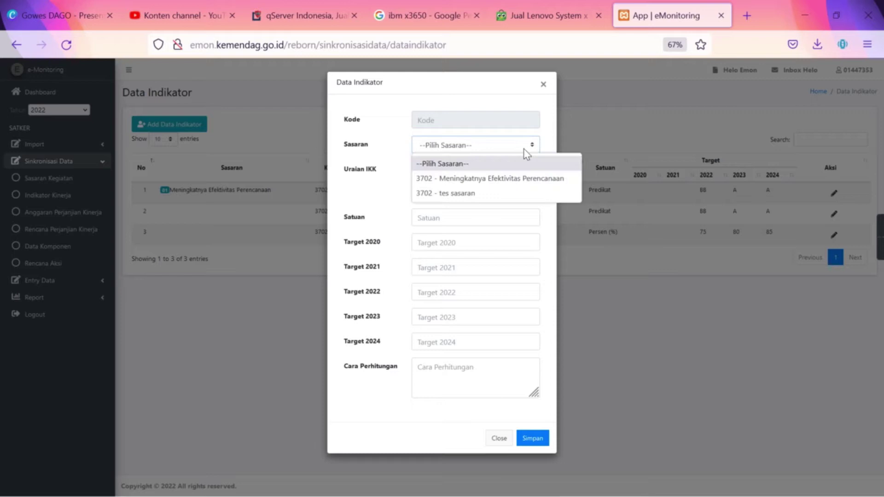
pyautogui.click(522, 177)
pyautogui.click(495, 176)
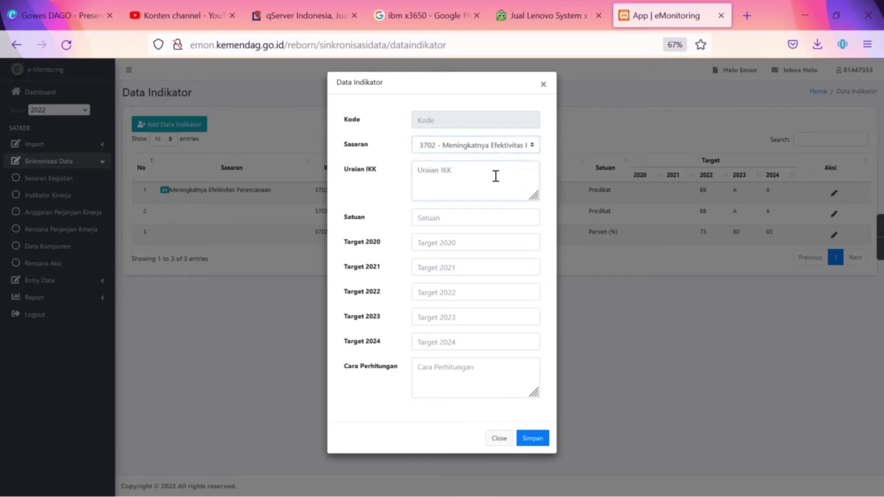
pyautogui.click(496, 176)
pyautogui.write('NAma NOmenkaltur Ind')
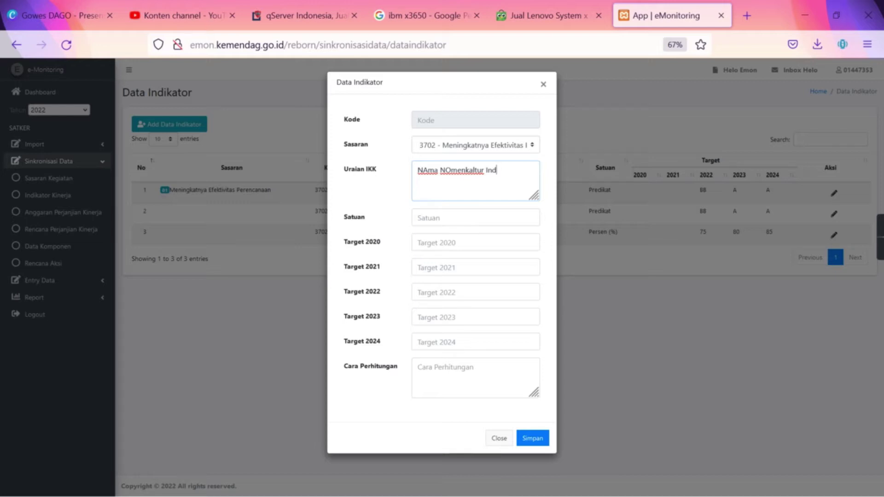
pyautogui.click(542, 87)
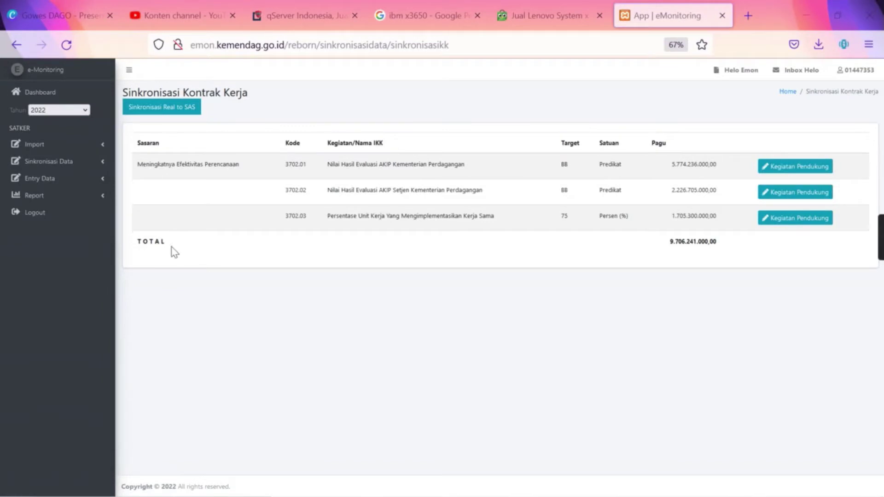
# Step: Open the Kegiatan Pendukung of indicator 3702.01 in Sinkronisasi Kontrak Kerja and highlight the indicator name above the table
pyautogui.click(89, 165)
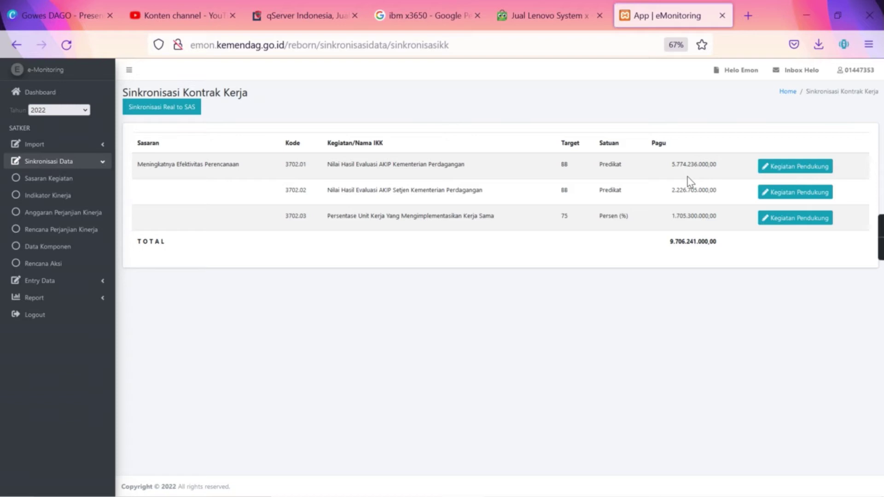
pyautogui.click(801, 173)
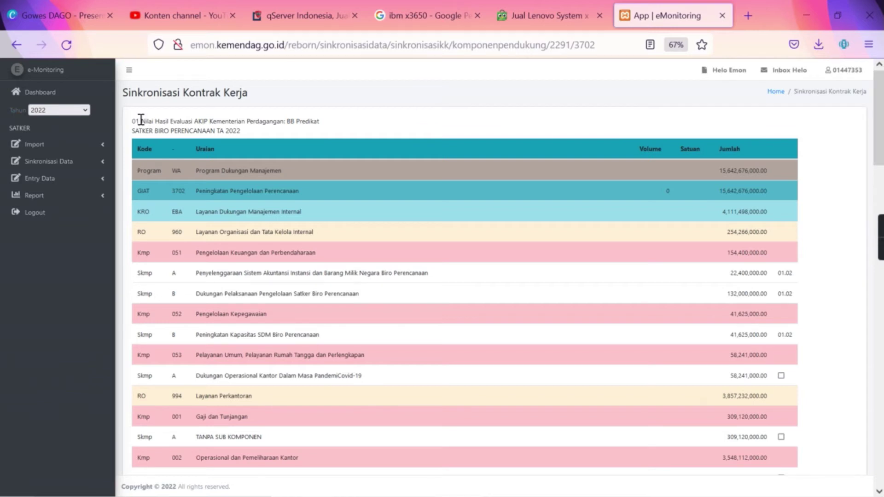
pyautogui.moveTo(137, 121); pyautogui.dragTo(330, 131)
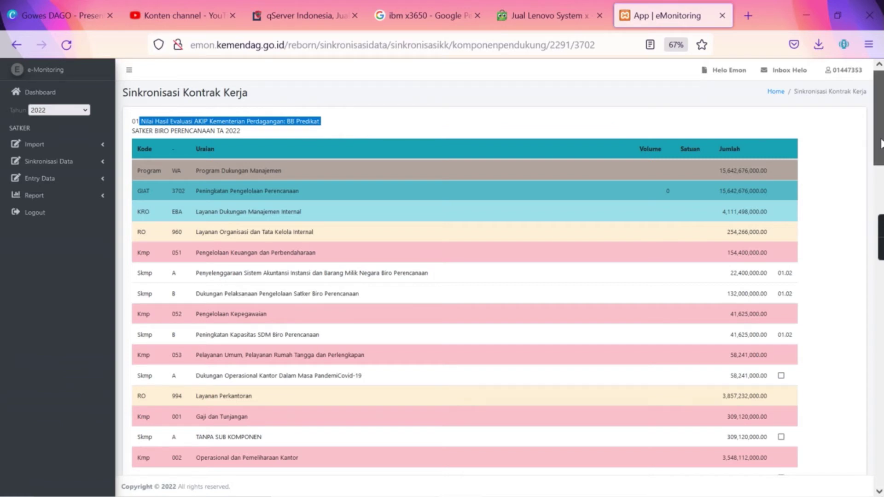
# Step: Tick the PandemiCovid-19 office support, TANPA SUB KOMPONEN, Operasional Perkantoran and Pengadaan Pakaian Dinas subcomponents, and return to the indicator list without saving
pyautogui.moveTo(881, 147); pyautogui.dragTo(881, 152)
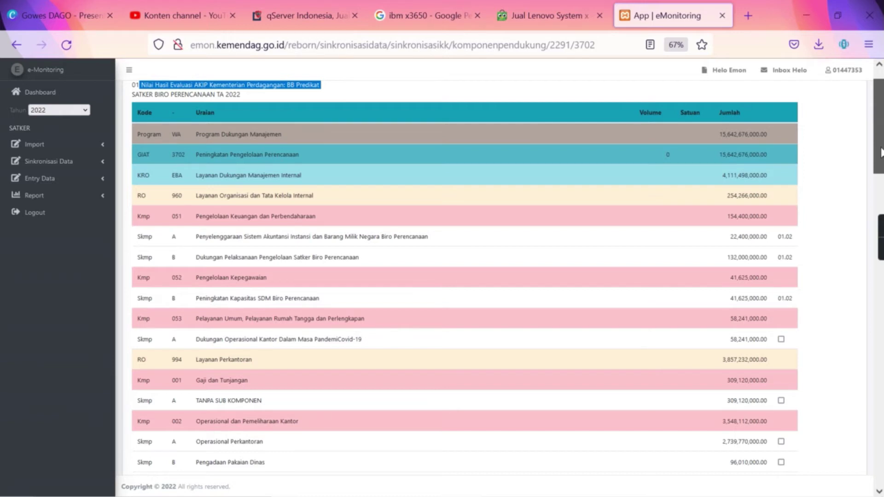
pyautogui.moveTo(881, 152); pyautogui.dragTo(881, 153)
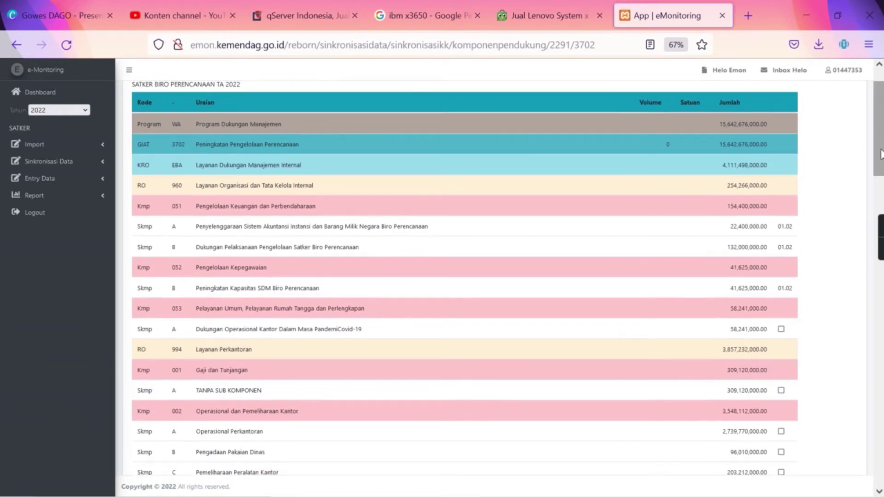
pyautogui.click(782, 330)
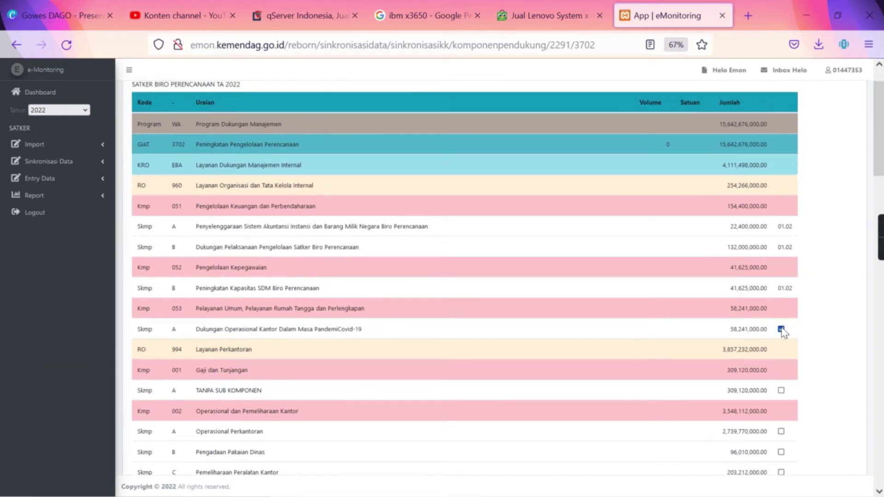
pyautogui.click(782, 391)
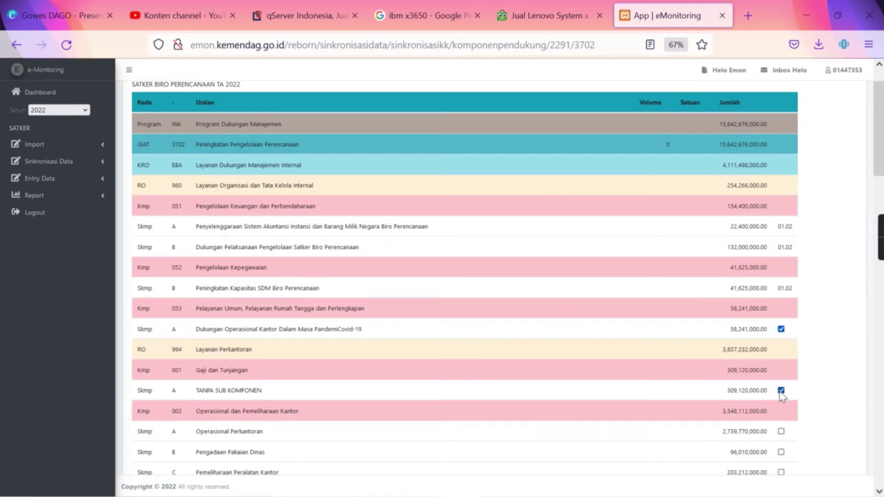
pyautogui.click(782, 431)
pyautogui.click(782, 453)
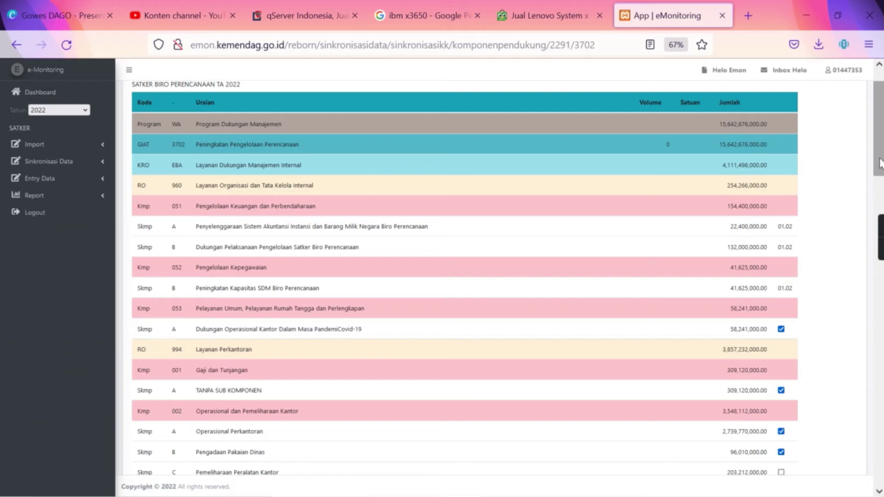
pyautogui.moveTo(880, 163); pyautogui.dragTo(881, 479)
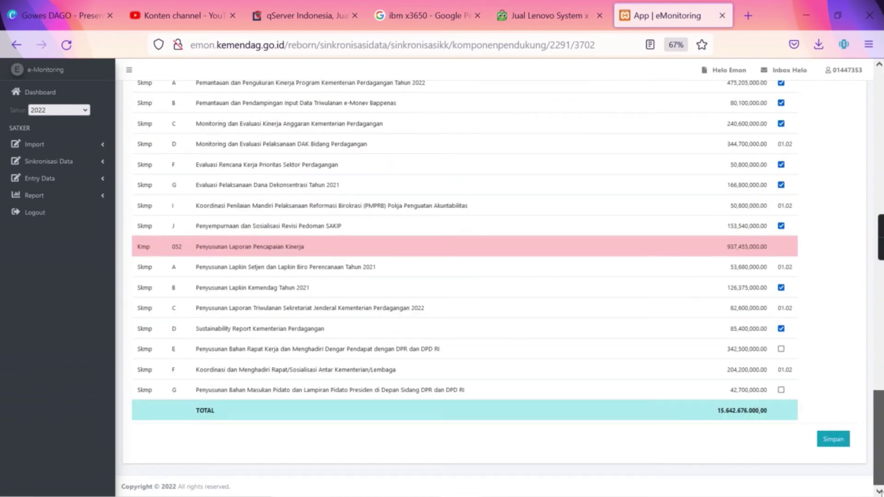
pyautogui.scroll(20, 461, 276)
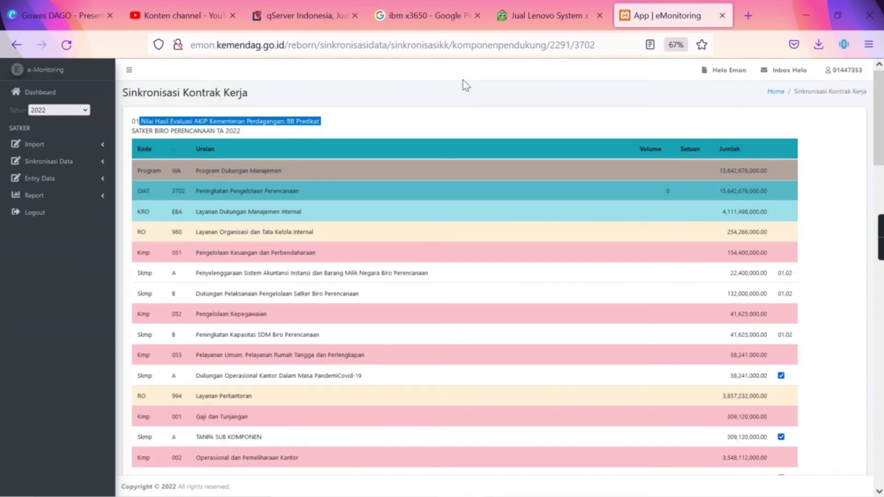
pyautogui.click(16, 46)
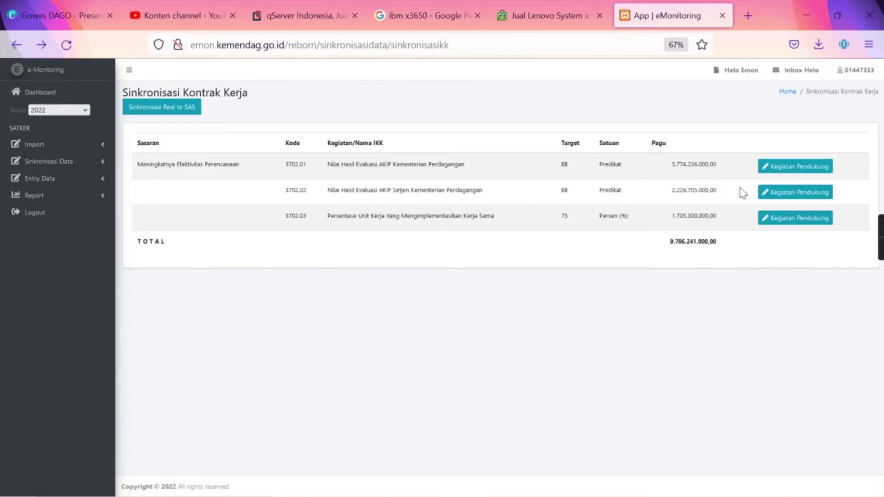
# Step: In the Kegiatan Pendukung of indicator 3702.02, untick subcomponents A and B of Pengelolaan Keuangan dan Perbendaharaan, and go back without saving
pyautogui.click(803, 198)
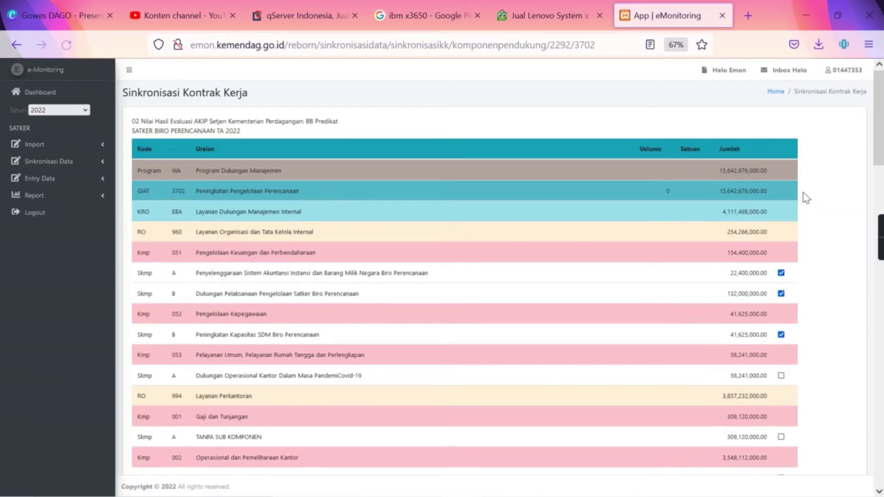
pyautogui.scroll(-3, 878, 164)
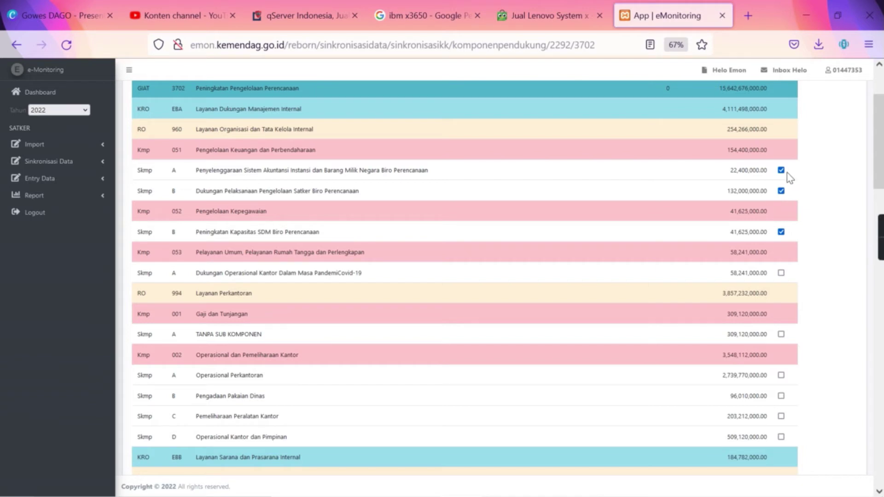
pyautogui.click(781, 170)
pyautogui.click(782, 191)
pyautogui.moveTo(880, 186); pyautogui.dragTo(880, 65)
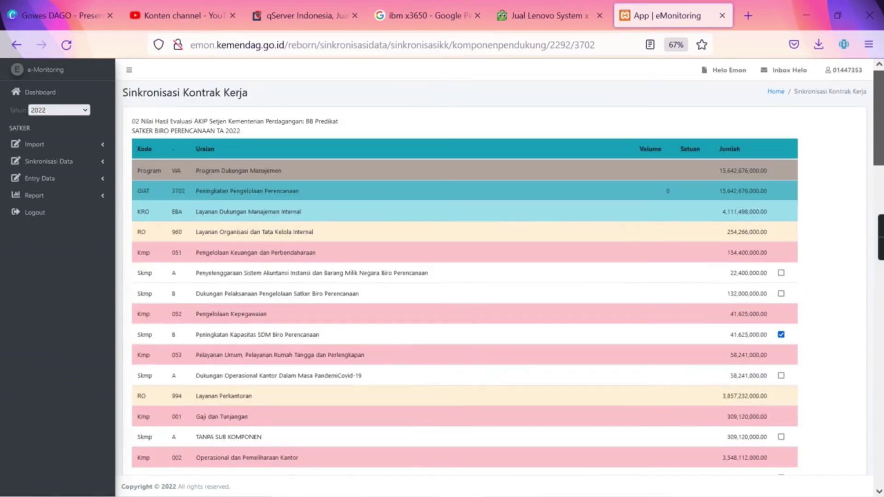
pyautogui.click(16, 45)
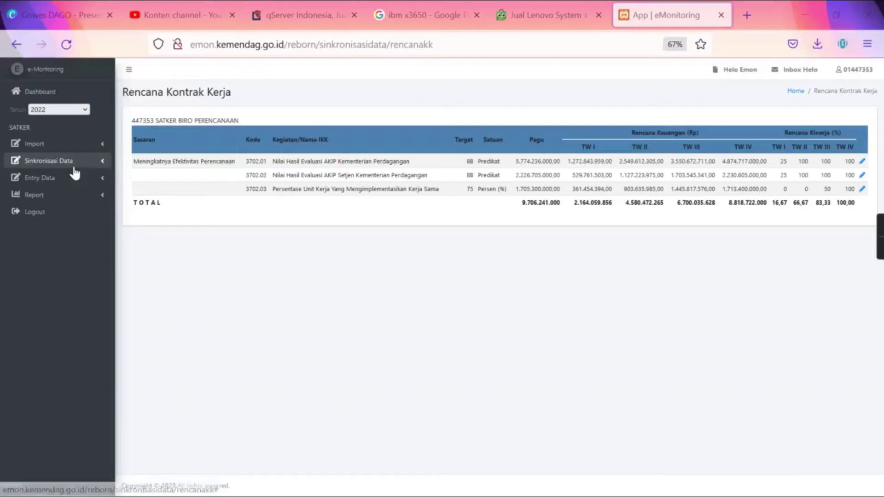
# Step: Expand the Sinkronisasi Data and Import options in Rencana Kontrak Kerja and open the plan of indicator 3702.01 for editing
pyautogui.click(74, 166)
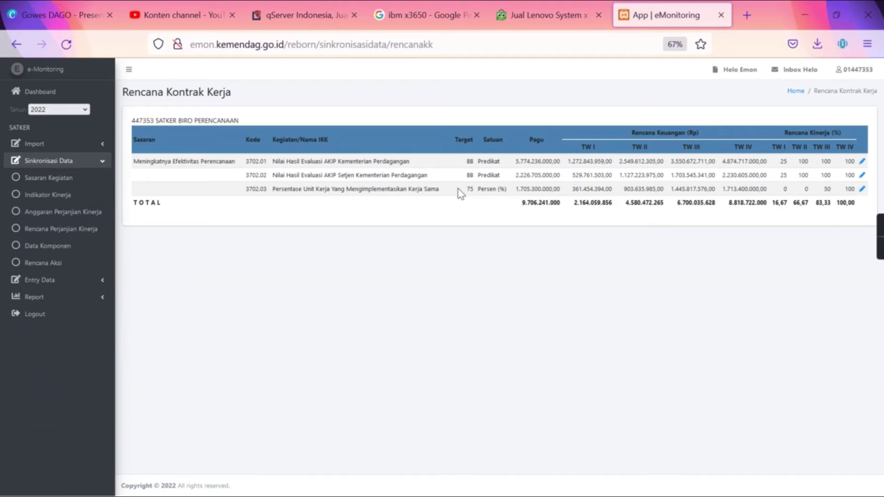
pyautogui.click(93, 148)
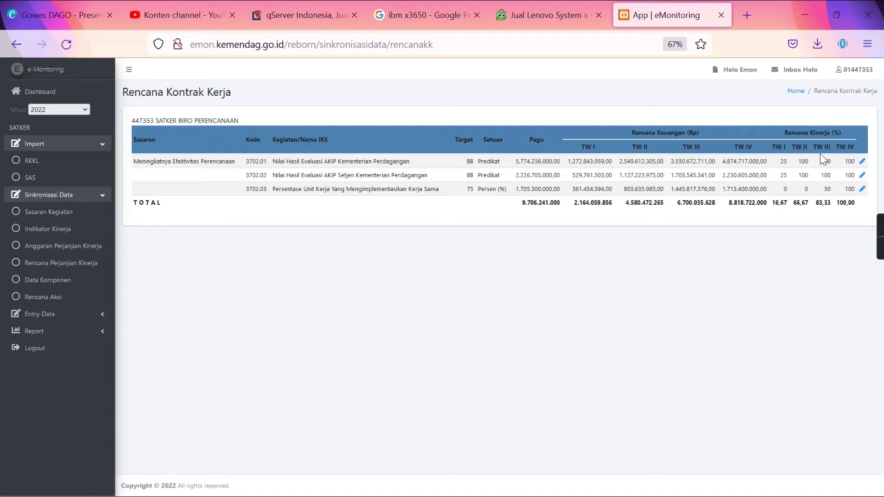
pyautogui.click(864, 162)
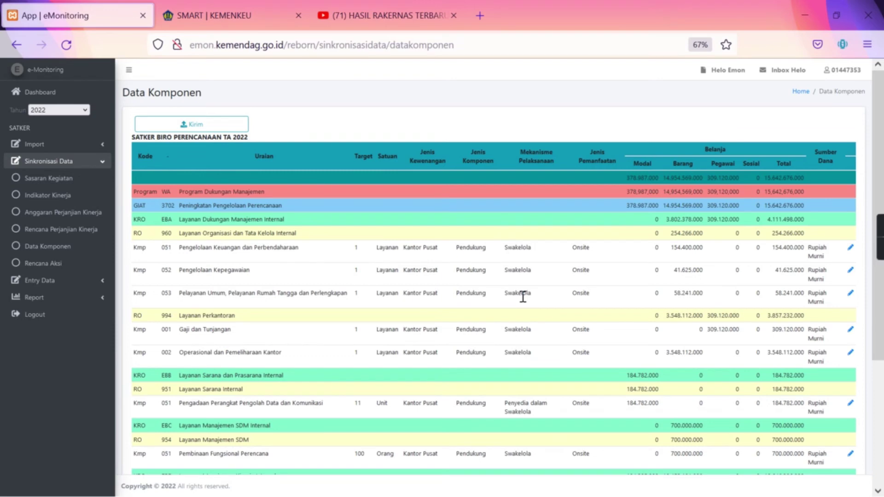
# Step: Open component 051 Pengelolaan Keuangan dan Perbendaharaan for editing in Data Komponen and review its target and Jenis Komponen options
pyautogui.click(851, 249)
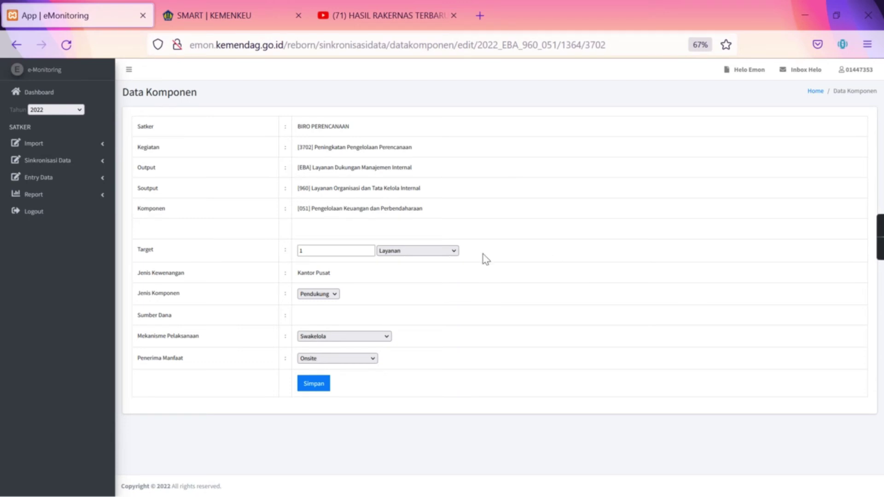
pyautogui.click(312, 252)
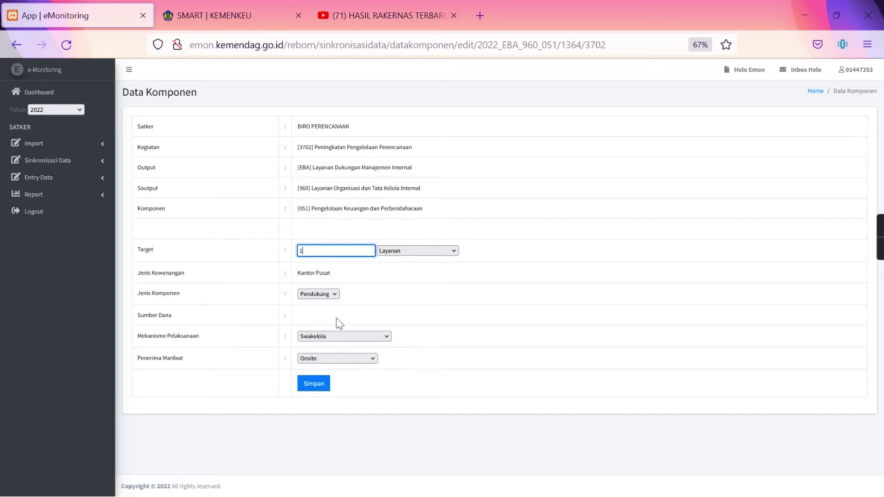
pyautogui.click(338, 300)
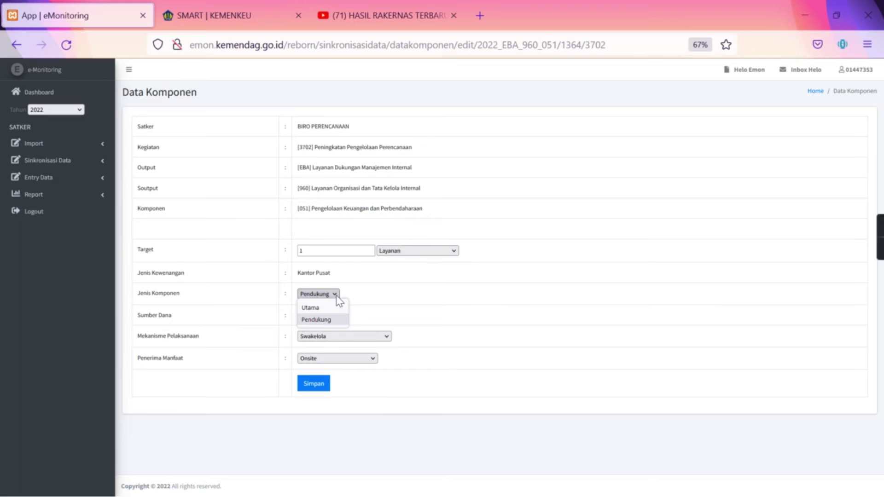
pyautogui.click(365, 302)
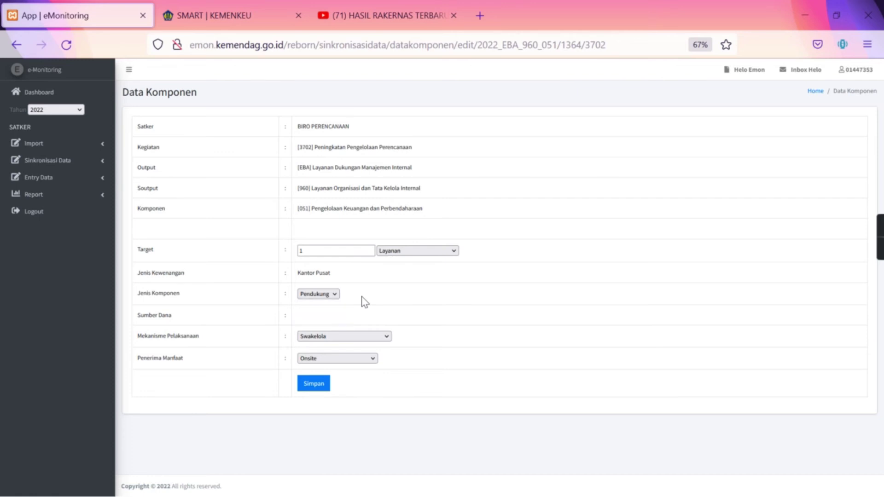
# Step: Review the Mekanisme Pelaksanaan and Penerima Manfaat options of component 051, return without saving, and look through the Data Komponen list
pyautogui.click(380, 340)
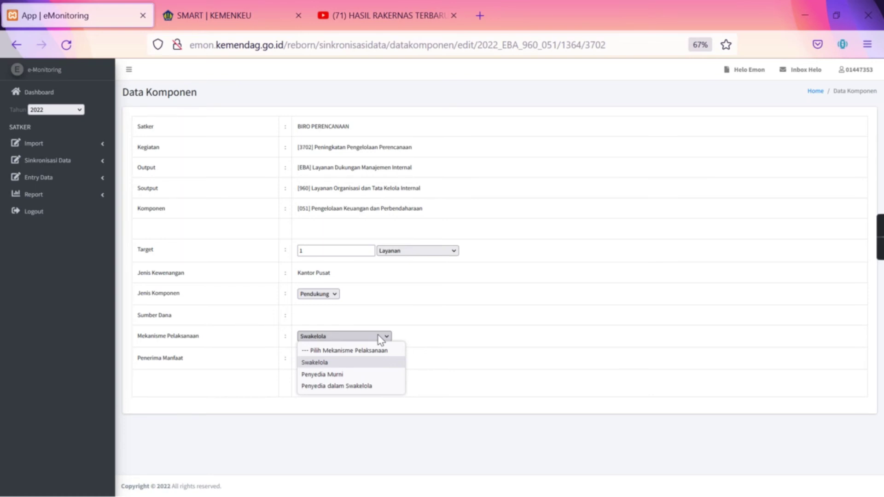
pyautogui.click(547, 346)
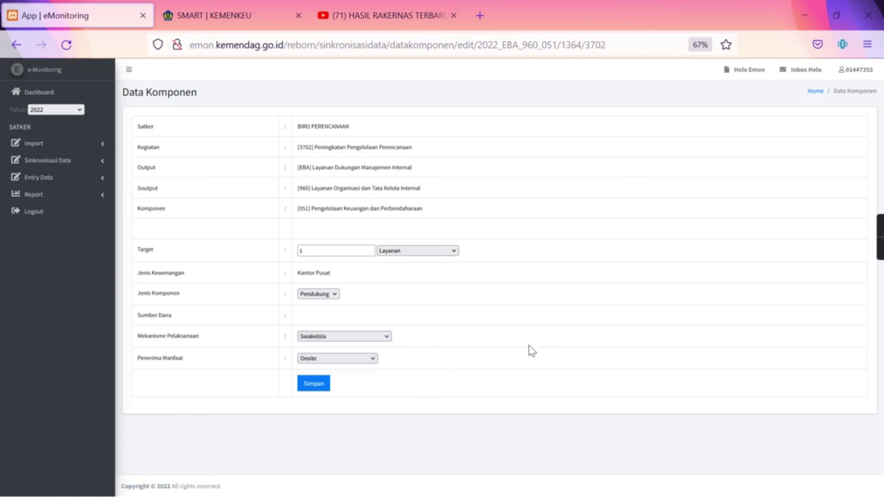
pyautogui.click(362, 361)
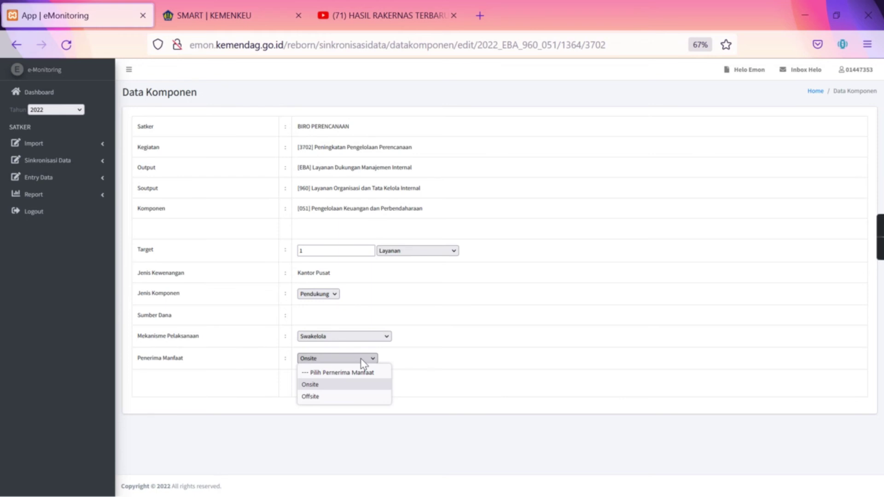
pyautogui.click(484, 382)
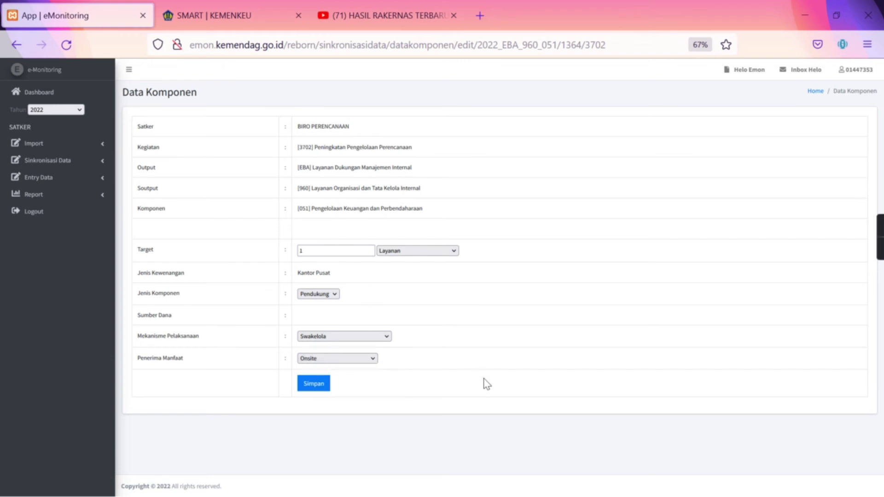
pyautogui.click(16, 45)
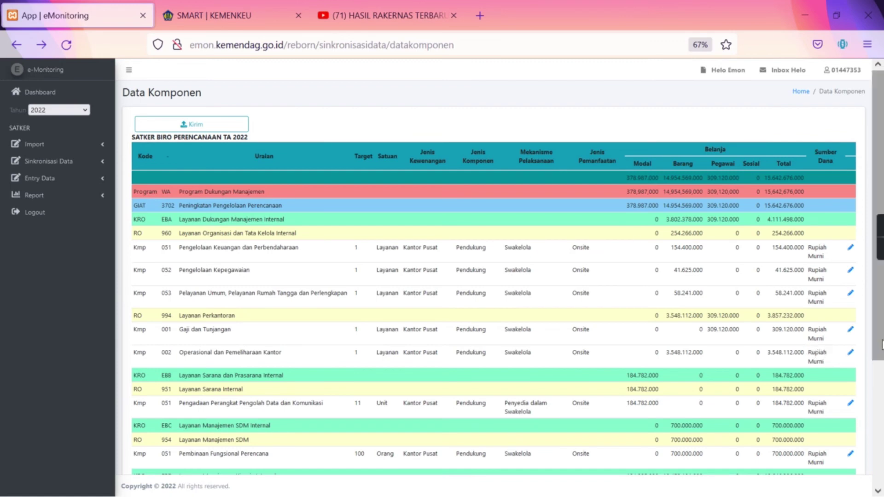
pyautogui.moveTo(882, 345); pyautogui.dragTo(882, 469)
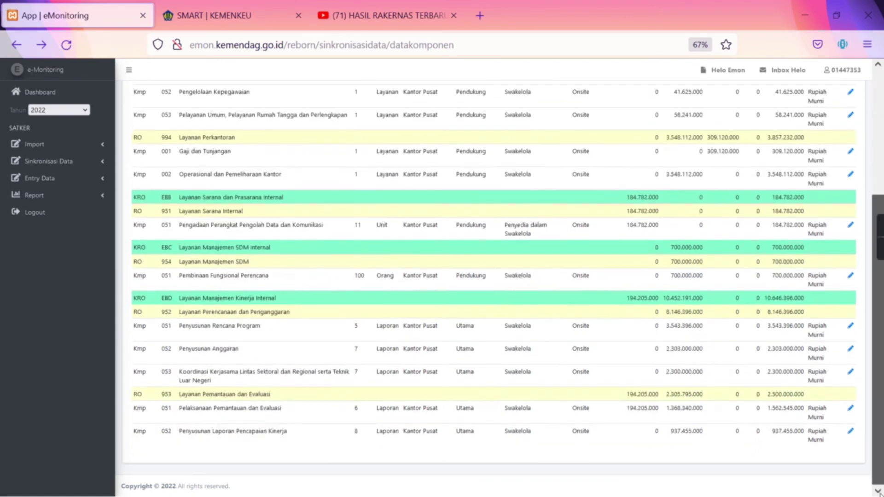
pyautogui.scroll(4, 881, 493)
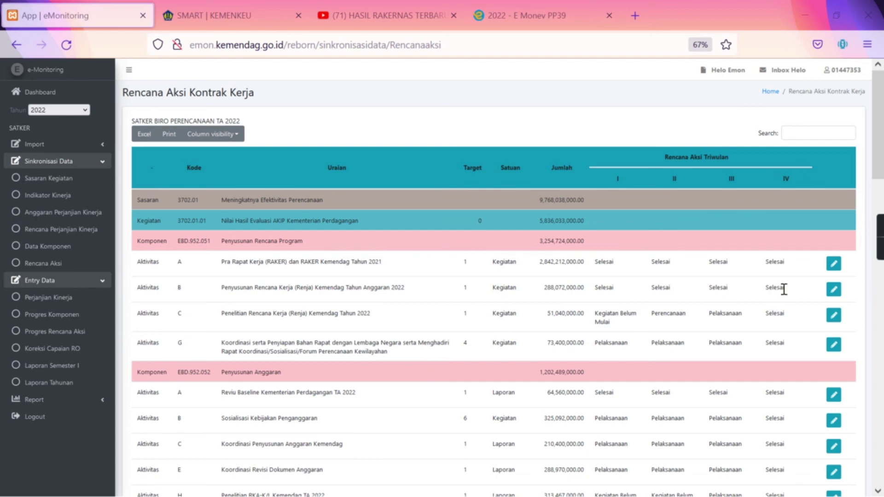
# Step: Open the Rencana Aksi entry of activity A, Pra Rapat Kerja (RAKER), review its Satuan and Rencana Kegiatan TW 1 options, and close without saving
pyautogui.click(833, 266)
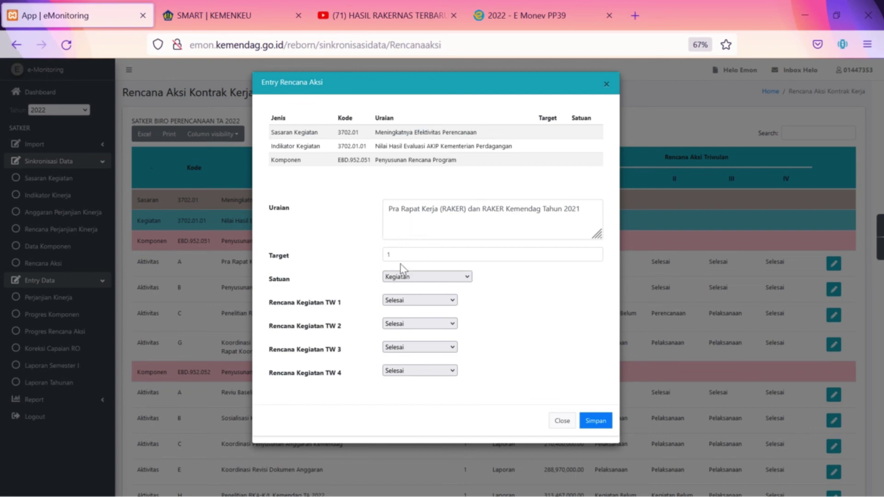
pyautogui.click(431, 278)
pyautogui.click(432, 279)
pyautogui.click(453, 301)
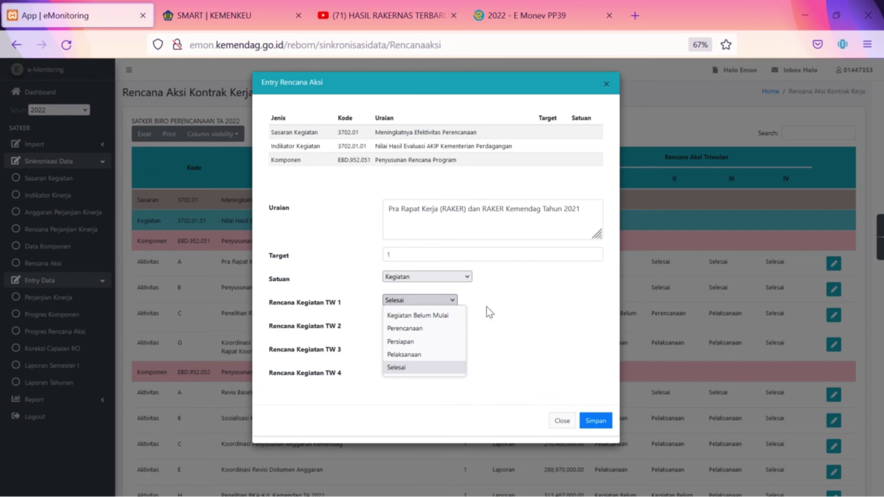
pyautogui.click(513, 318)
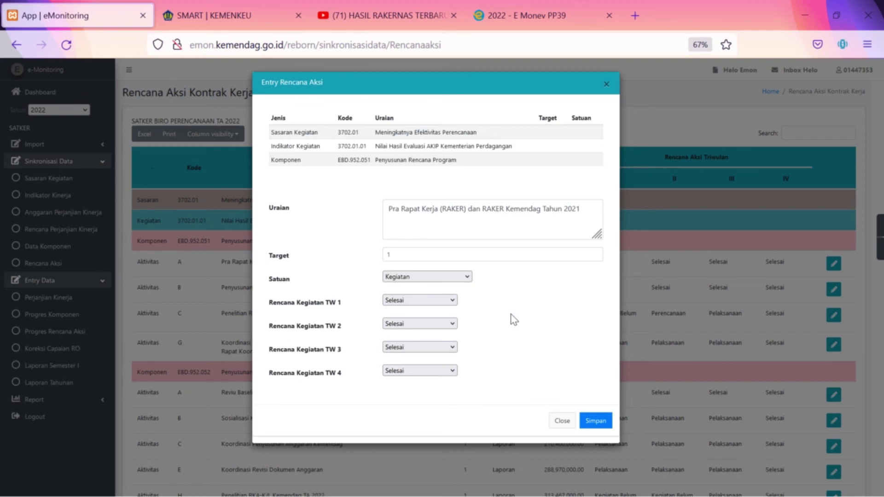
pyautogui.click(562, 421)
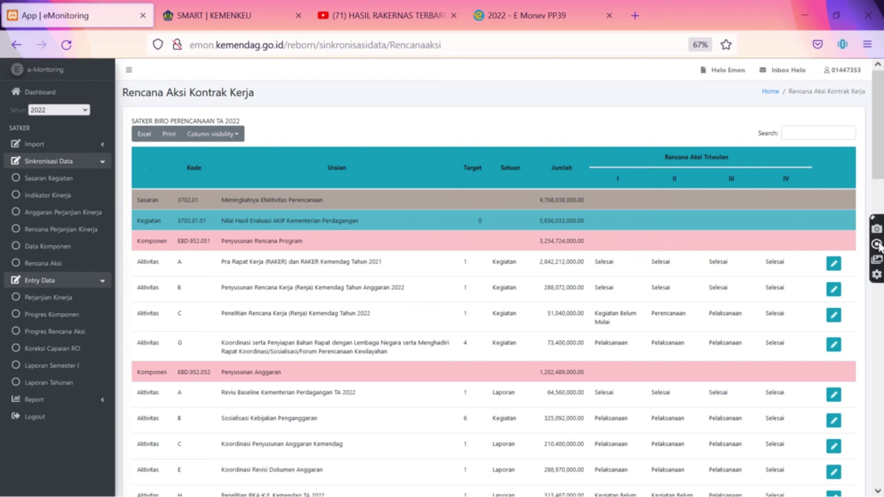
pyautogui.click(877, 245)
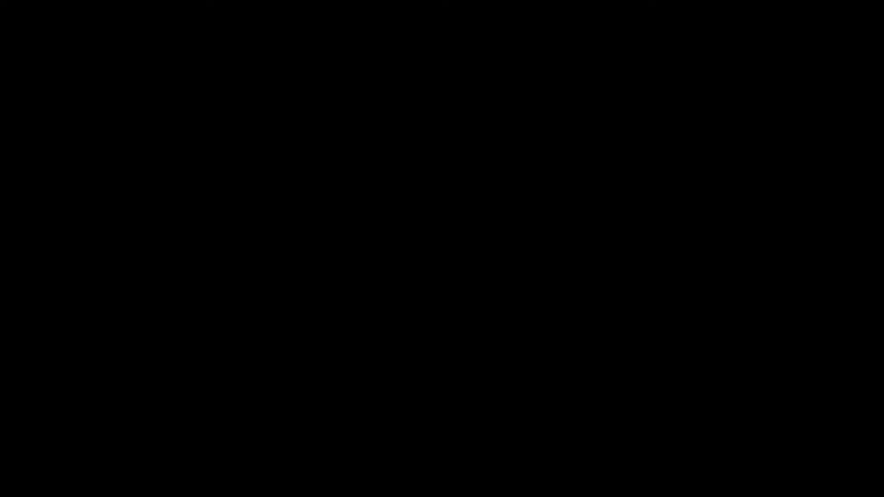